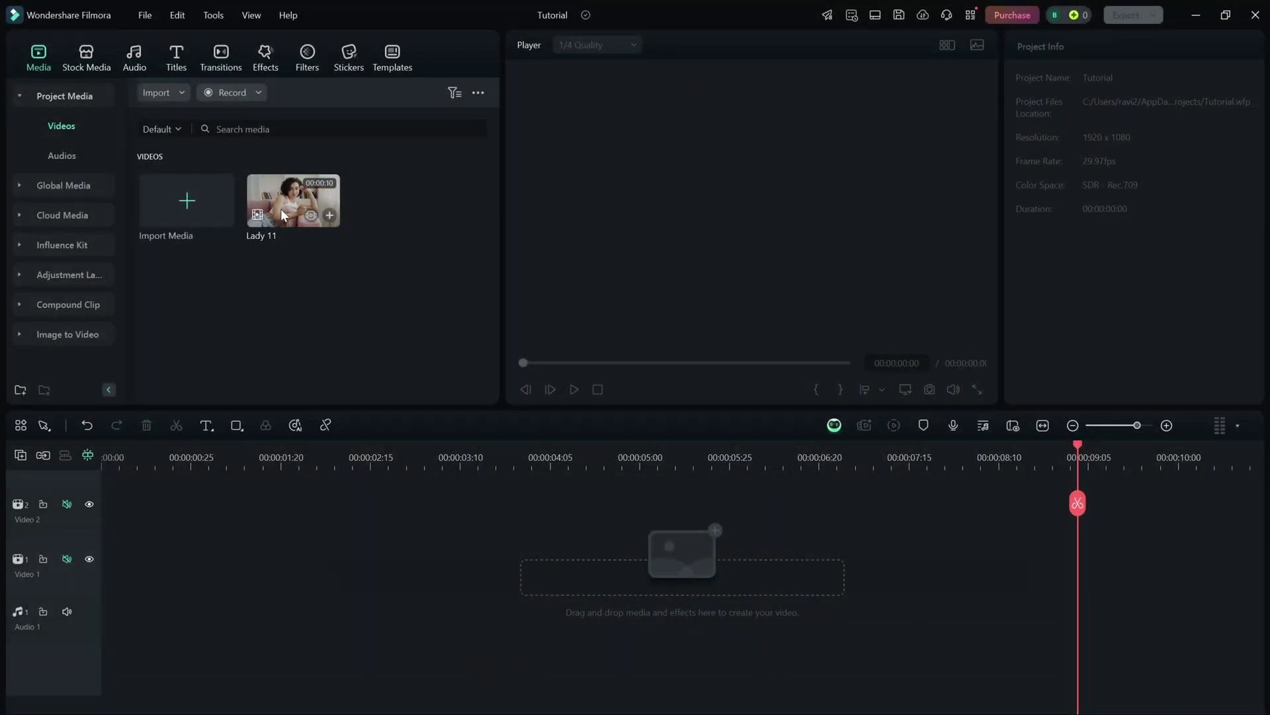
# - Place the Lady 11 clip on the Video 1 track and resolve the resolution-mismatch prompt
pyautogui.moveTo(281, 208); pyautogui.dragTo(110, 571)
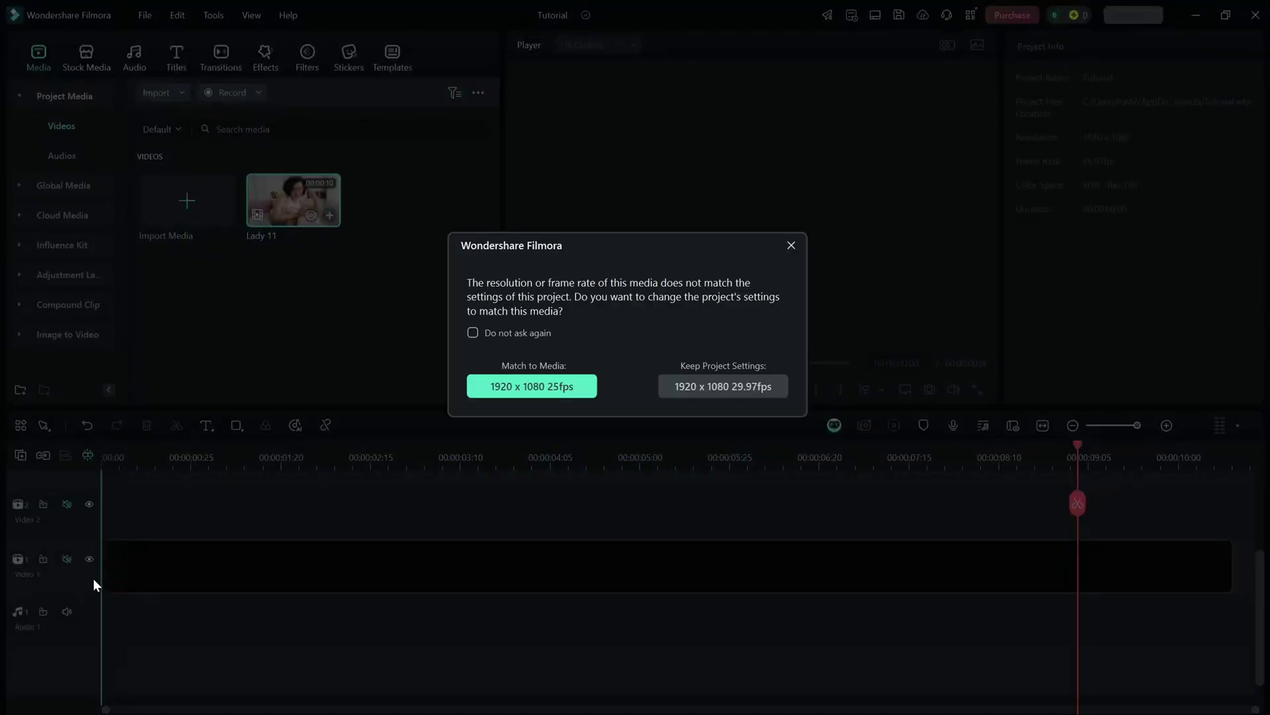
pyautogui.click(695, 386)
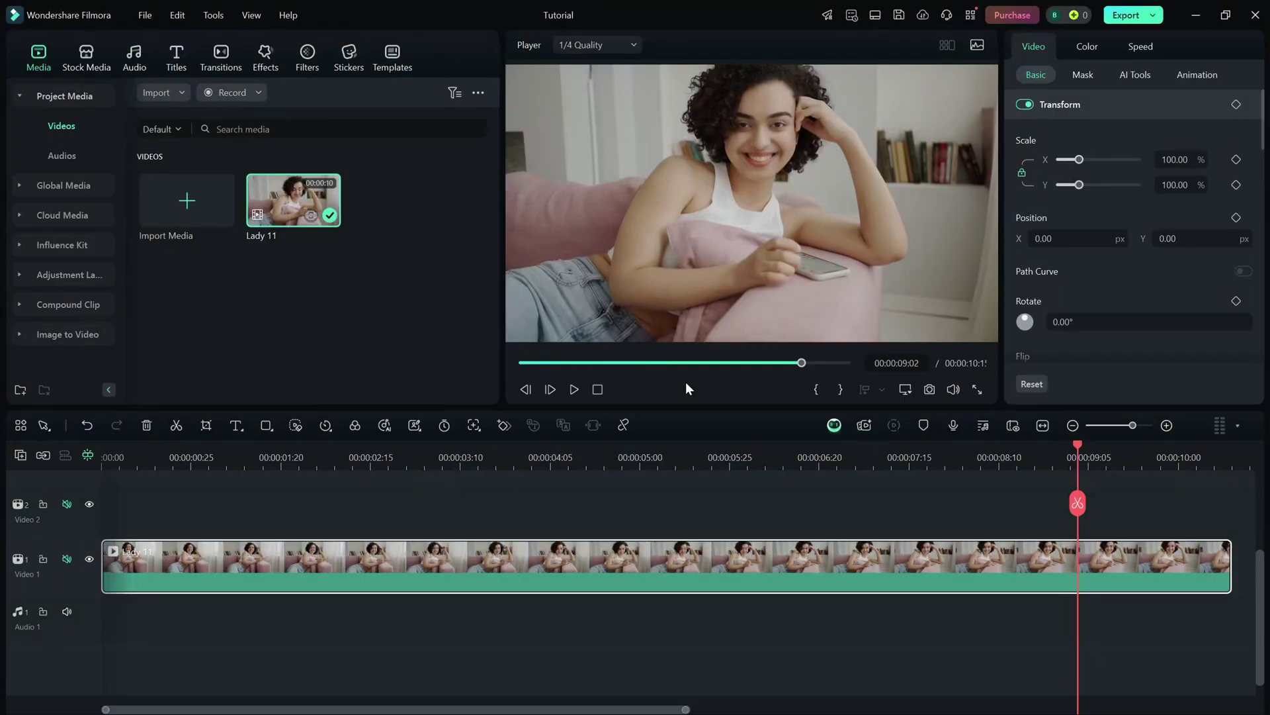
# - Find Laser Eyes 2 by searching effects for 'lazer eyes' and drop it onto the Lady 11 clip
pyautogui.click(266, 54)
pyautogui.write('lazer eyes')
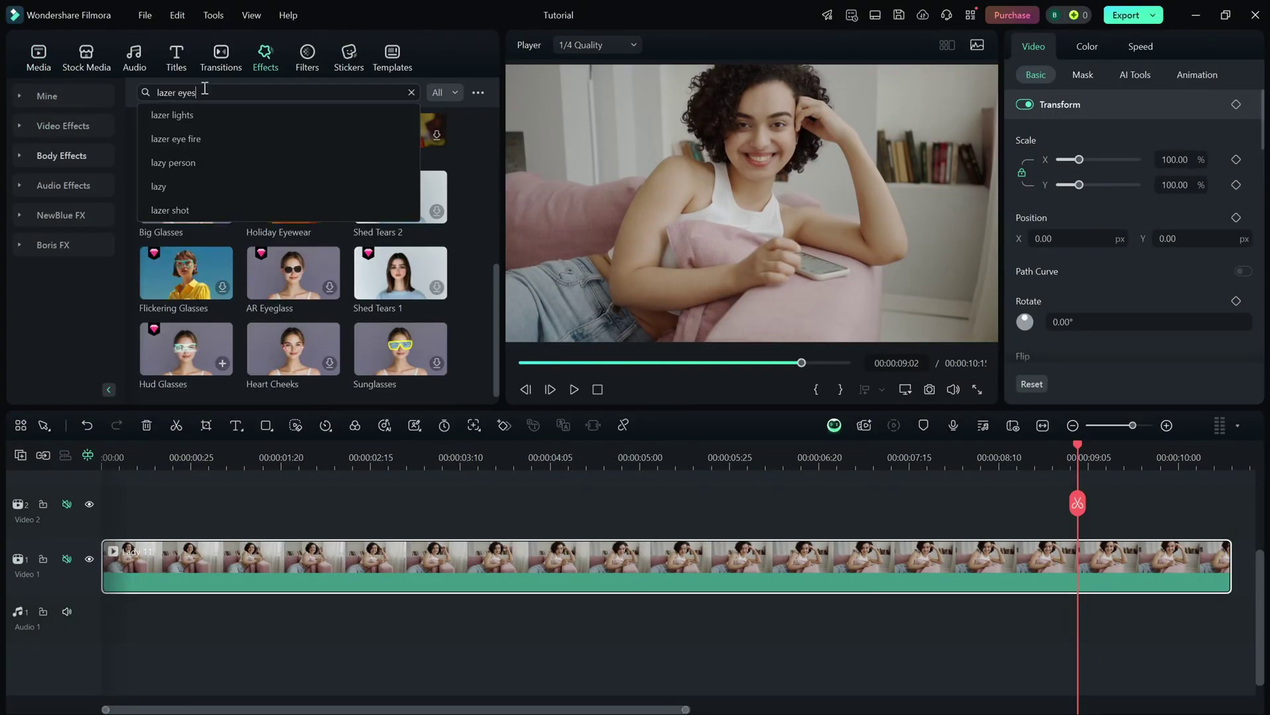
pyautogui.press('Return')
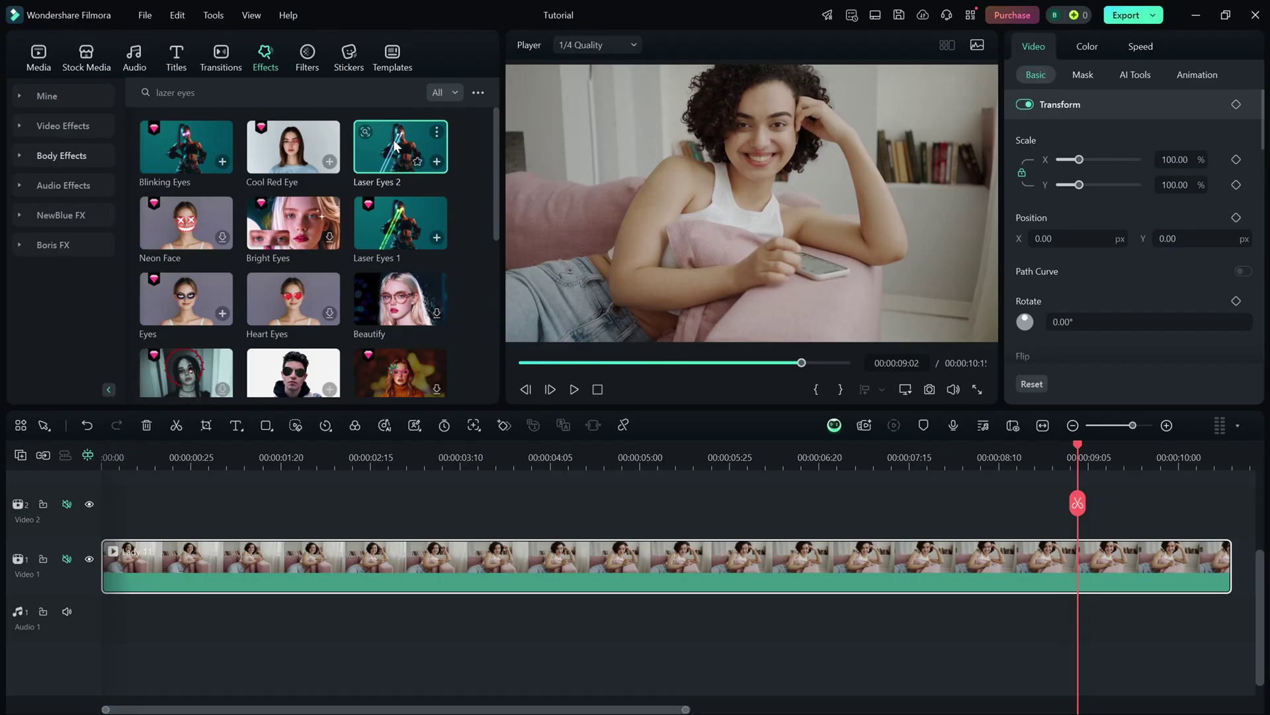
pyautogui.moveTo(179, 481); pyautogui.dragTo(148, 564)
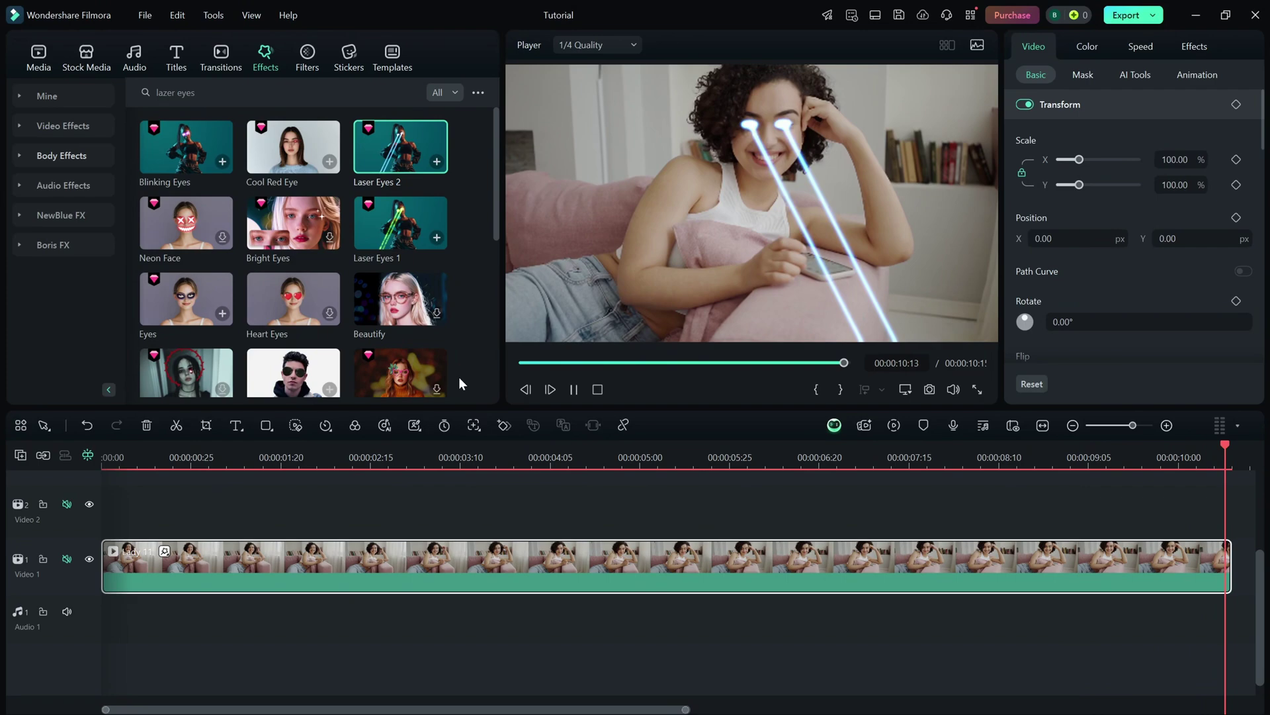
# - Play the clip from near its start to preview the laser beams, then stop
pyautogui.click(227, 459)
pyautogui.press('space')
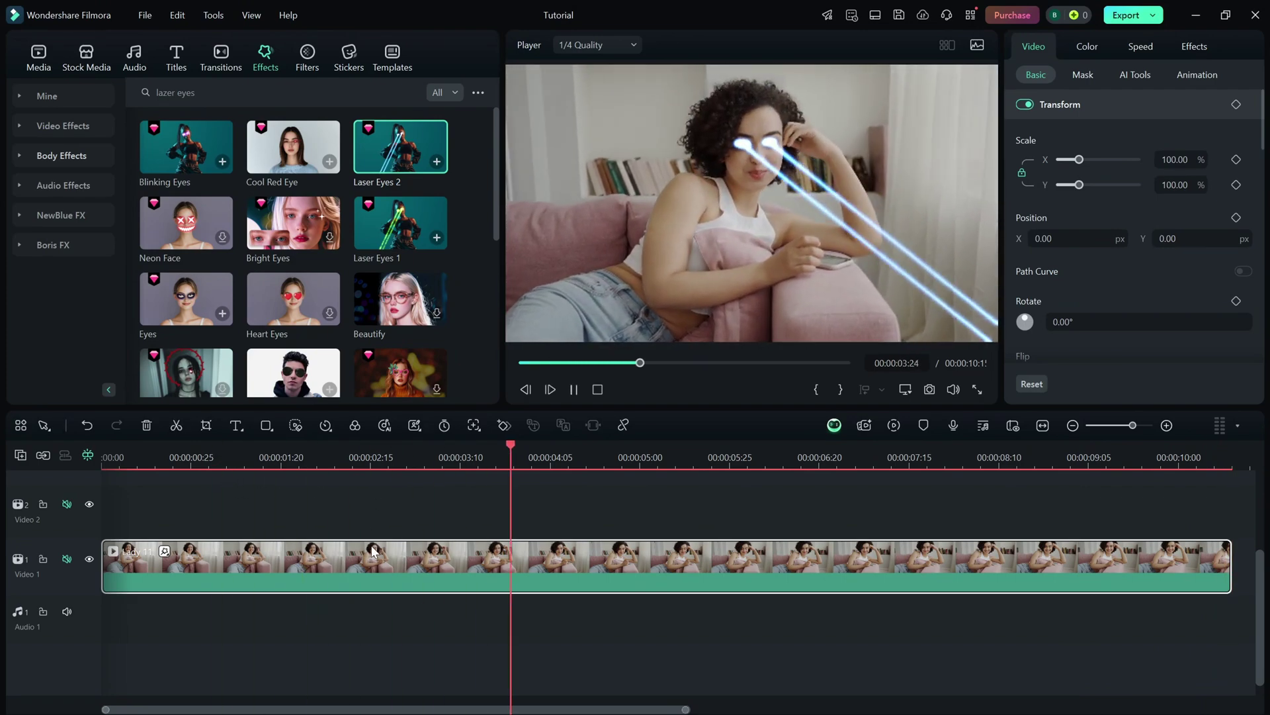
pyautogui.press('space')
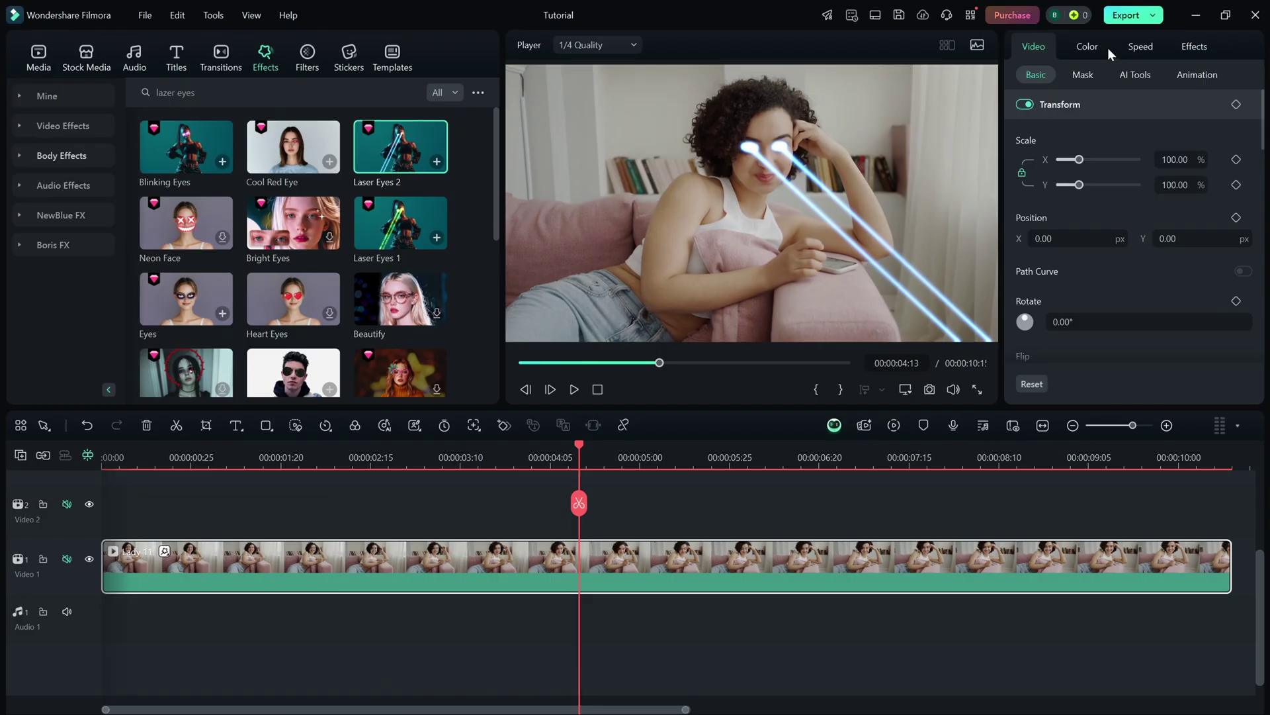
# - Increase the Laser Eyes 2 radius to 6.82 and set the beam color to dark red
pyautogui.click(1202, 44)
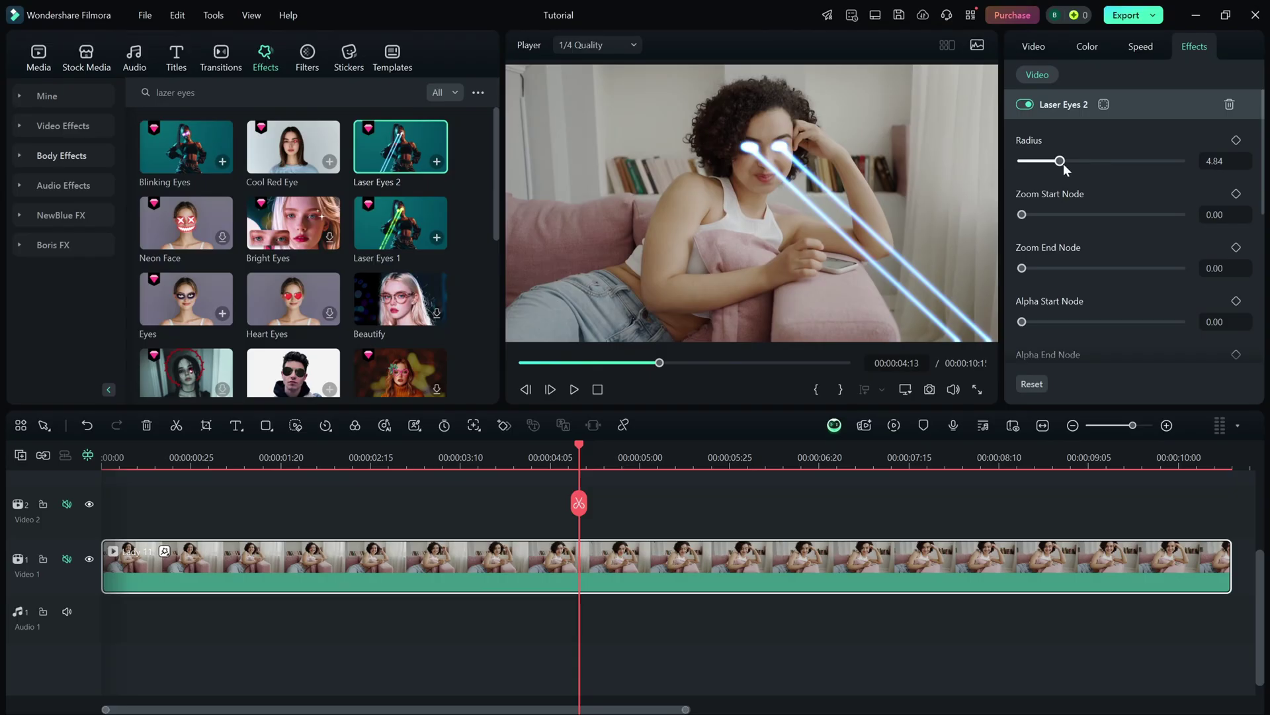
pyautogui.moveTo(1060, 162); pyautogui.dragTo(1079, 165)
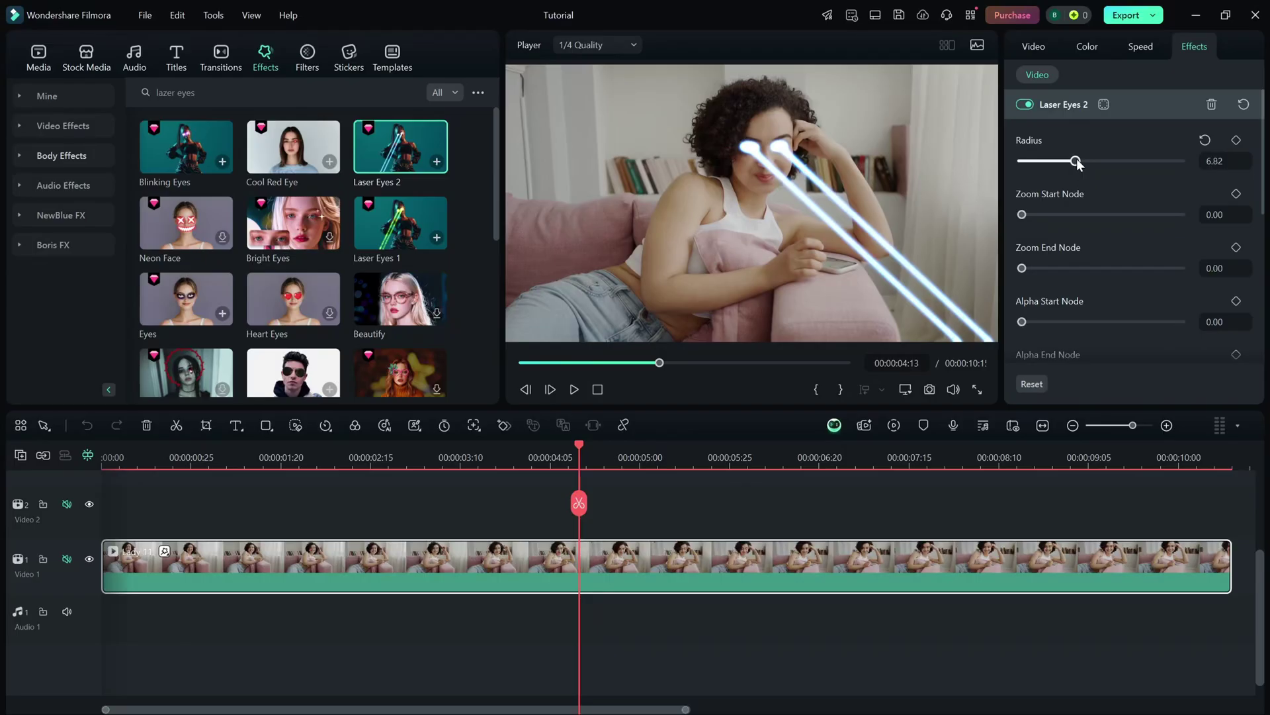
pyautogui.scroll(-3, 1087, 200)
pyautogui.scroll(-3, 1087, 201)
pyautogui.scroll(-2, 1064, 229)
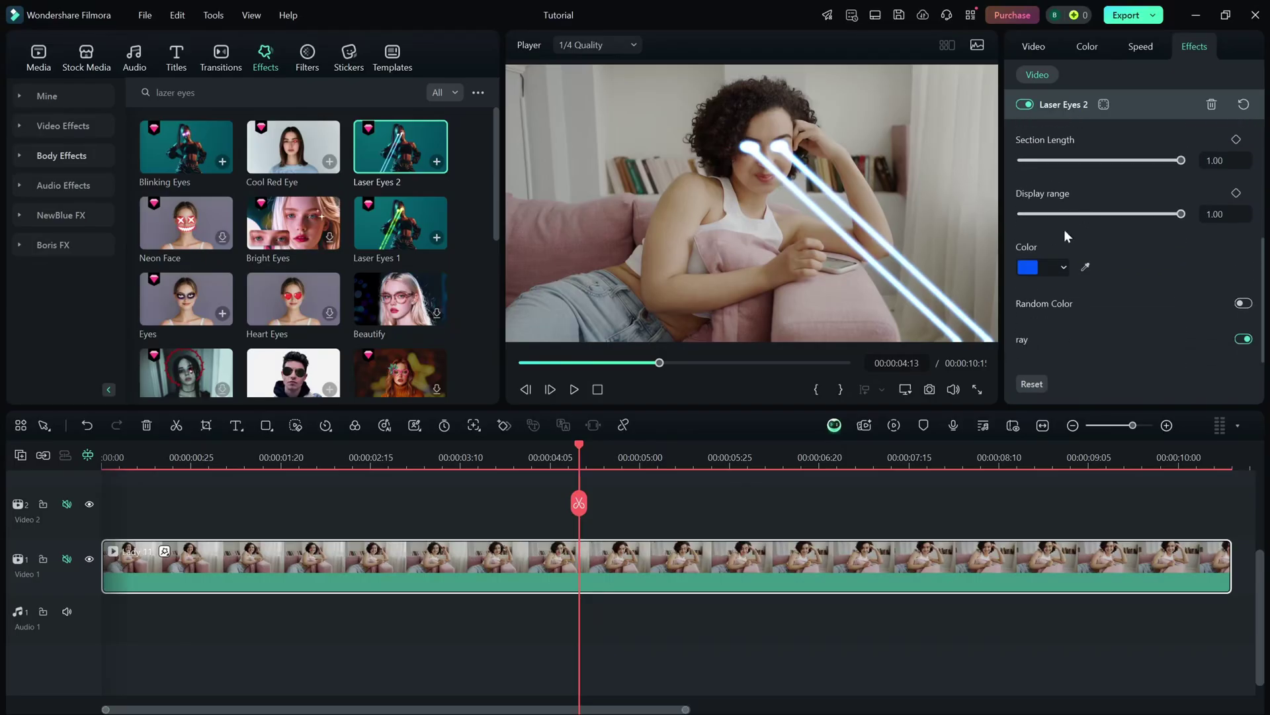
pyautogui.click(1030, 268)
pyautogui.click(1072, 333)
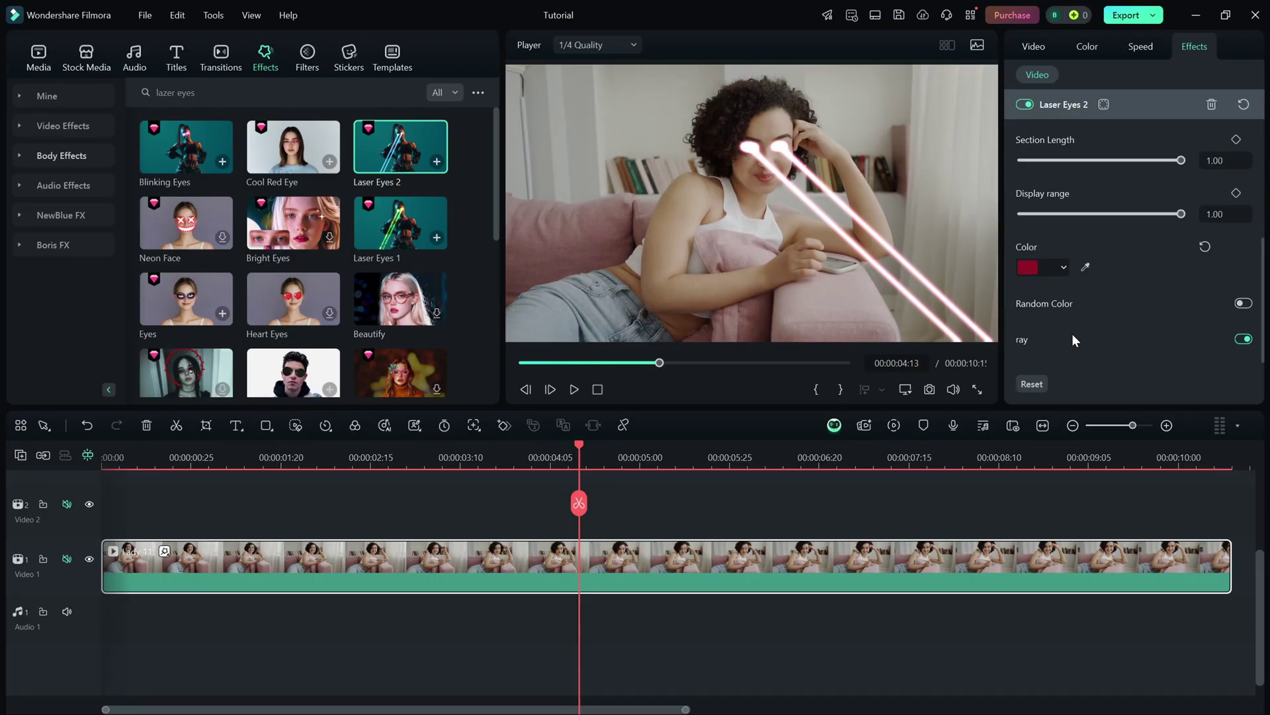
pyautogui.scroll(2, 1129, 271)
pyautogui.scroll(2, 1125, 266)
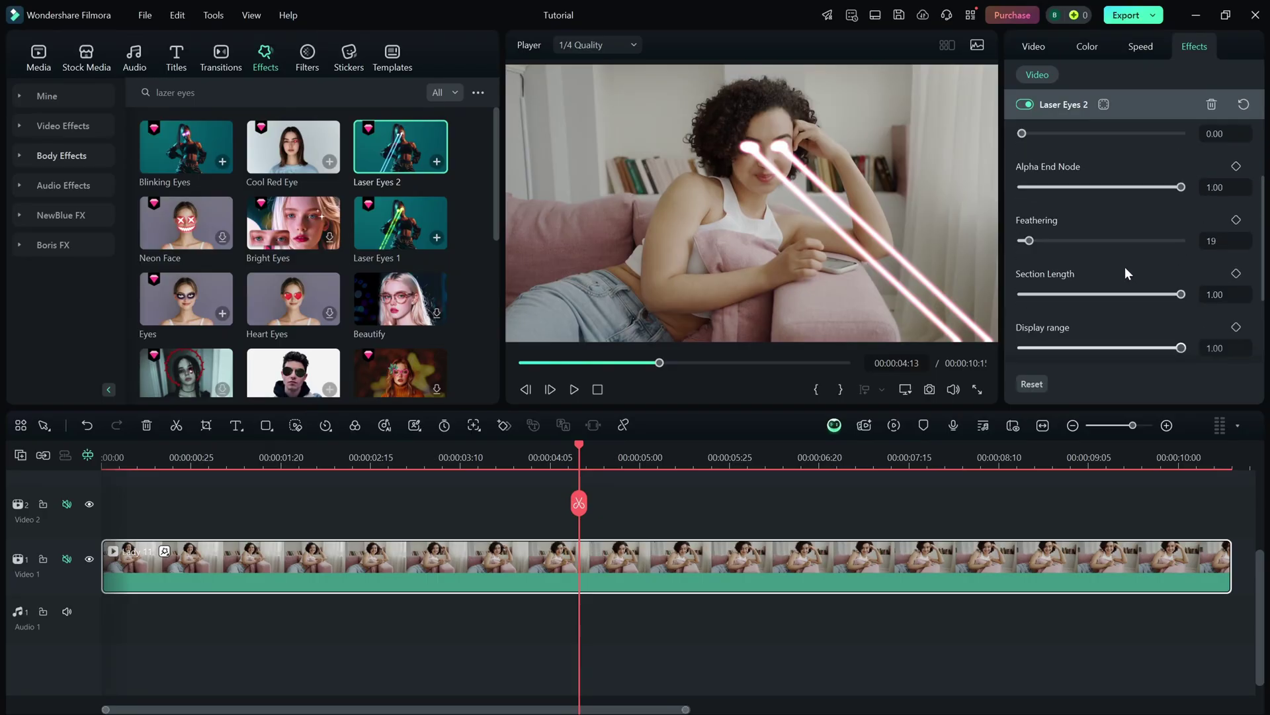
pyautogui.scroll(2, 1092, 238)
pyautogui.scroll(2, 1072, 214)
pyautogui.scroll(2, 1072, 215)
pyautogui.scroll(-2, 1044, 184)
pyautogui.scroll(-3, 1062, 198)
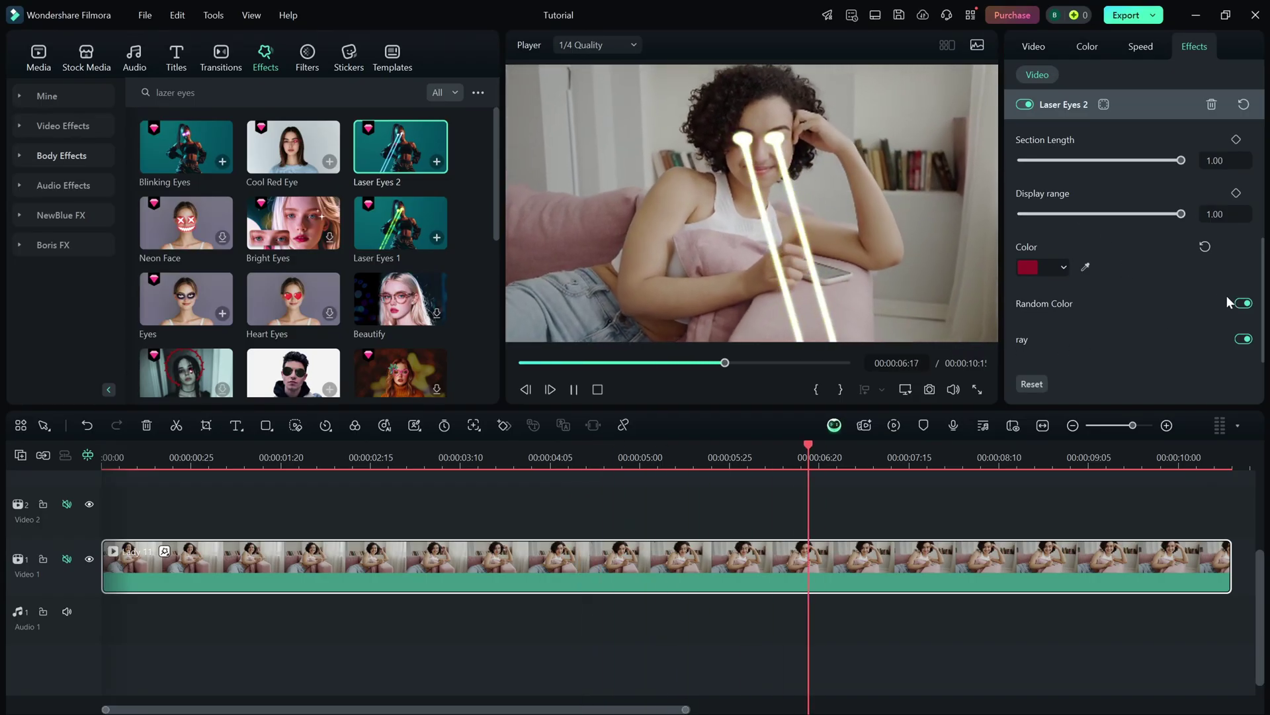
pyautogui.press('space')
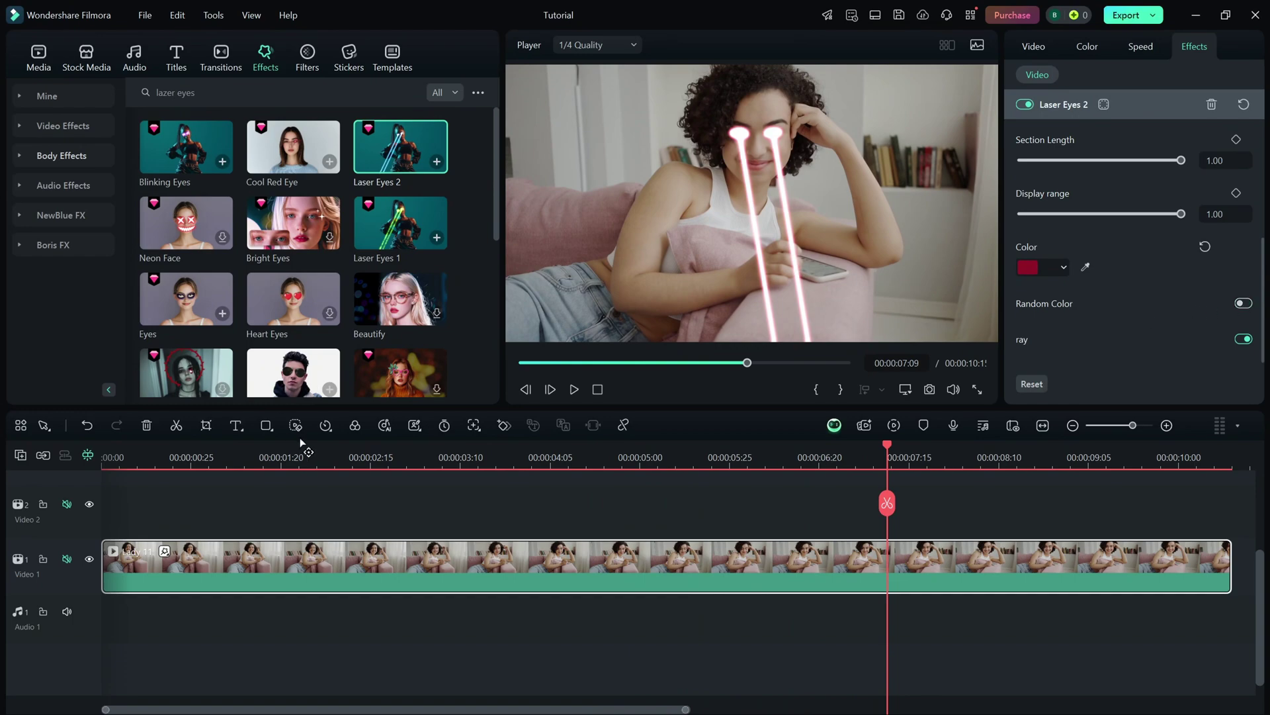
pyautogui.click(358, 459)
pyautogui.press('space')
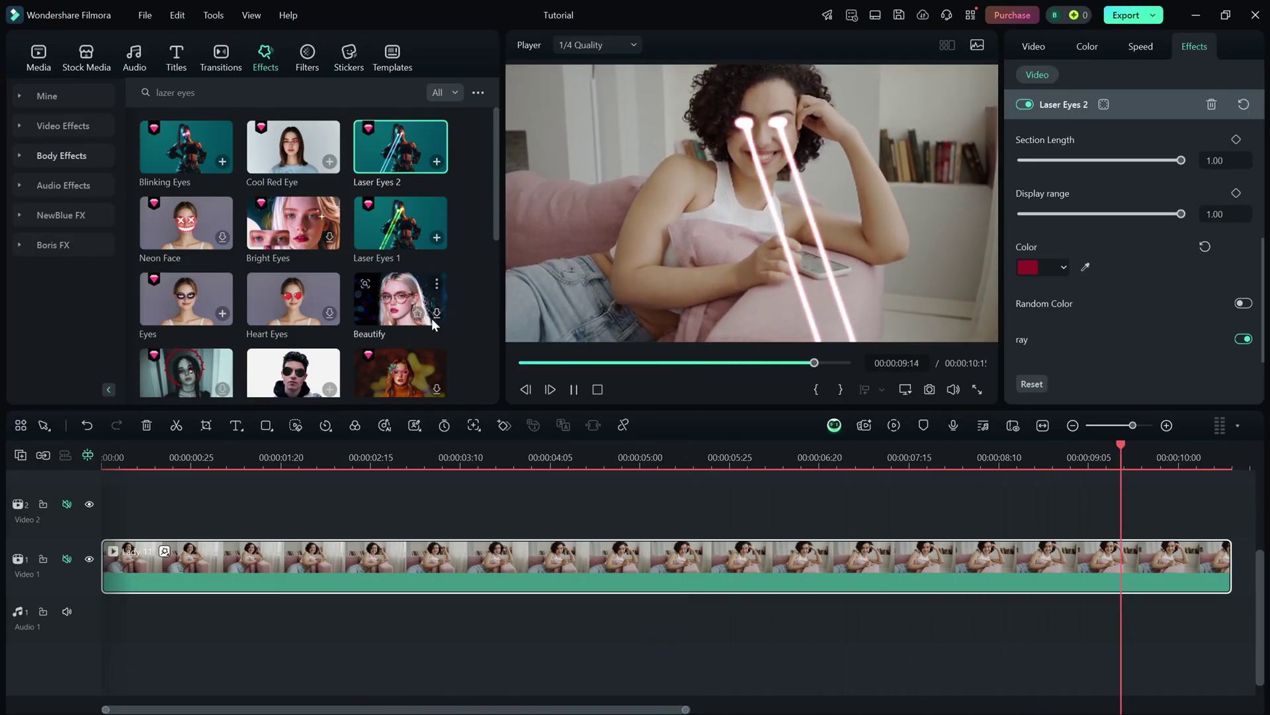
pyautogui.click(366, 459)
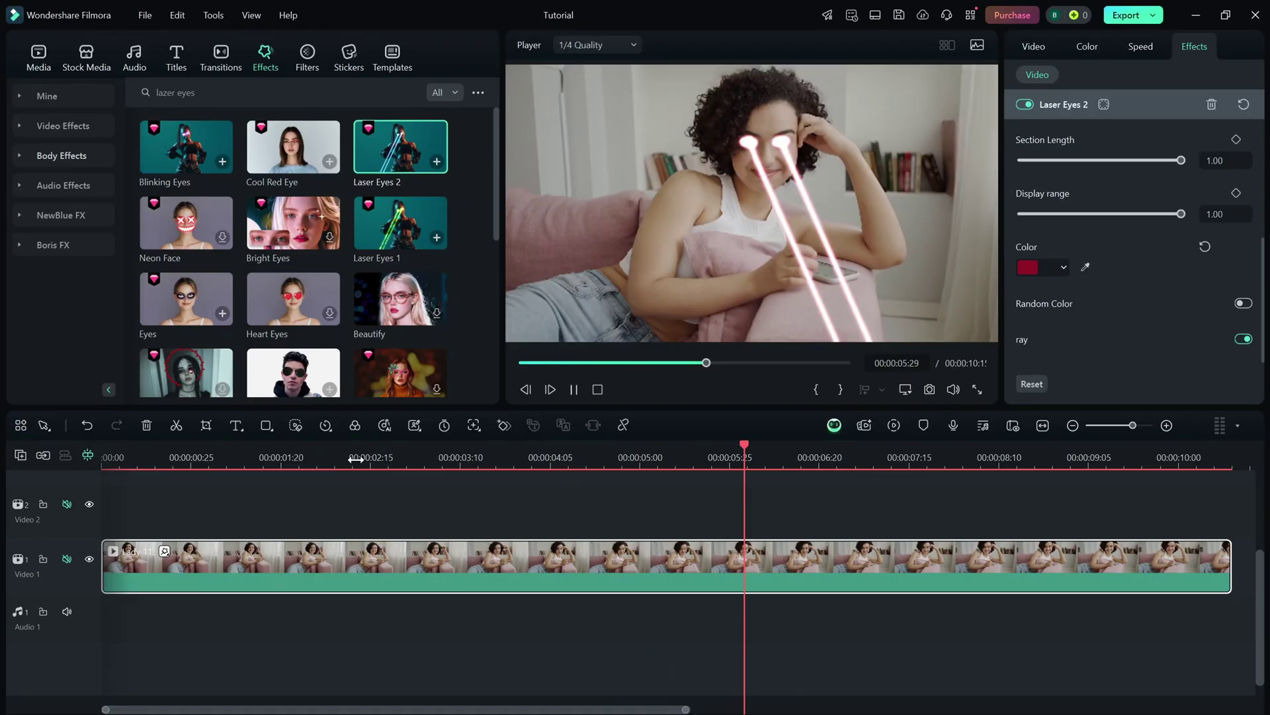
pyautogui.scroll(2, 1131, 350)
pyautogui.scroll(2, 1131, 350)
pyautogui.scroll(2, 1131, 350)
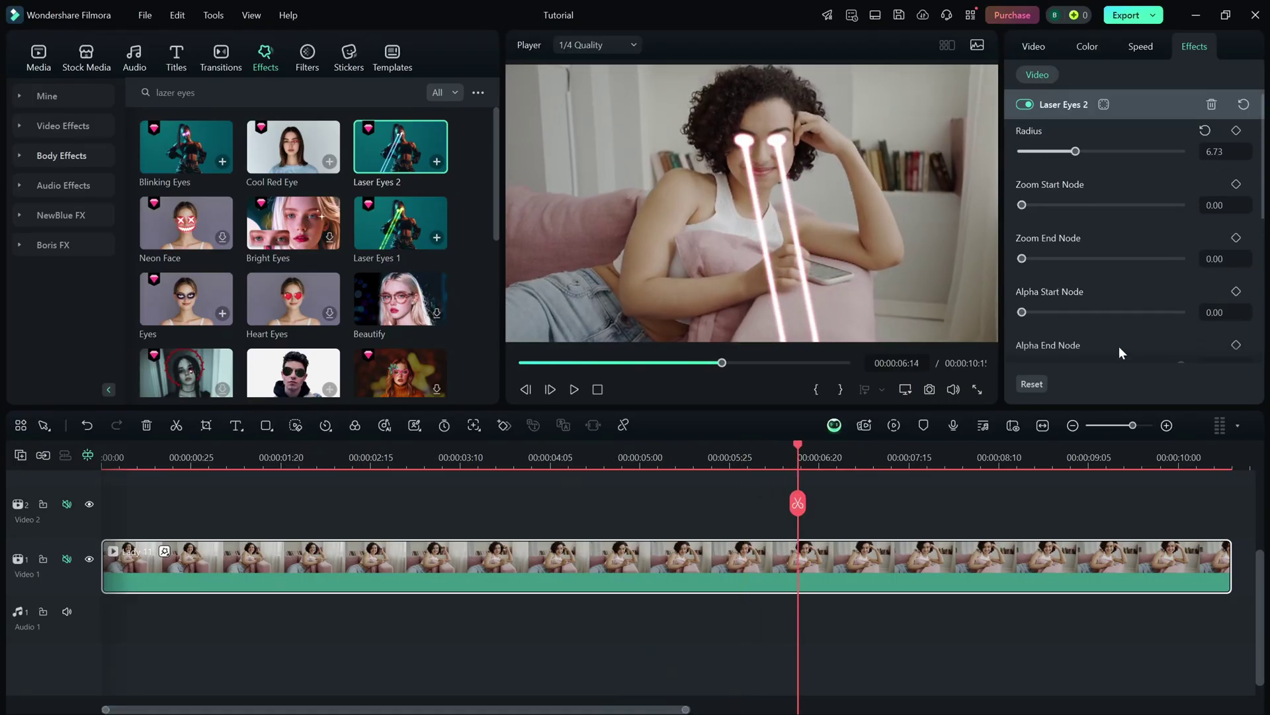
pyautogui.scroll(2, 1117, 318)
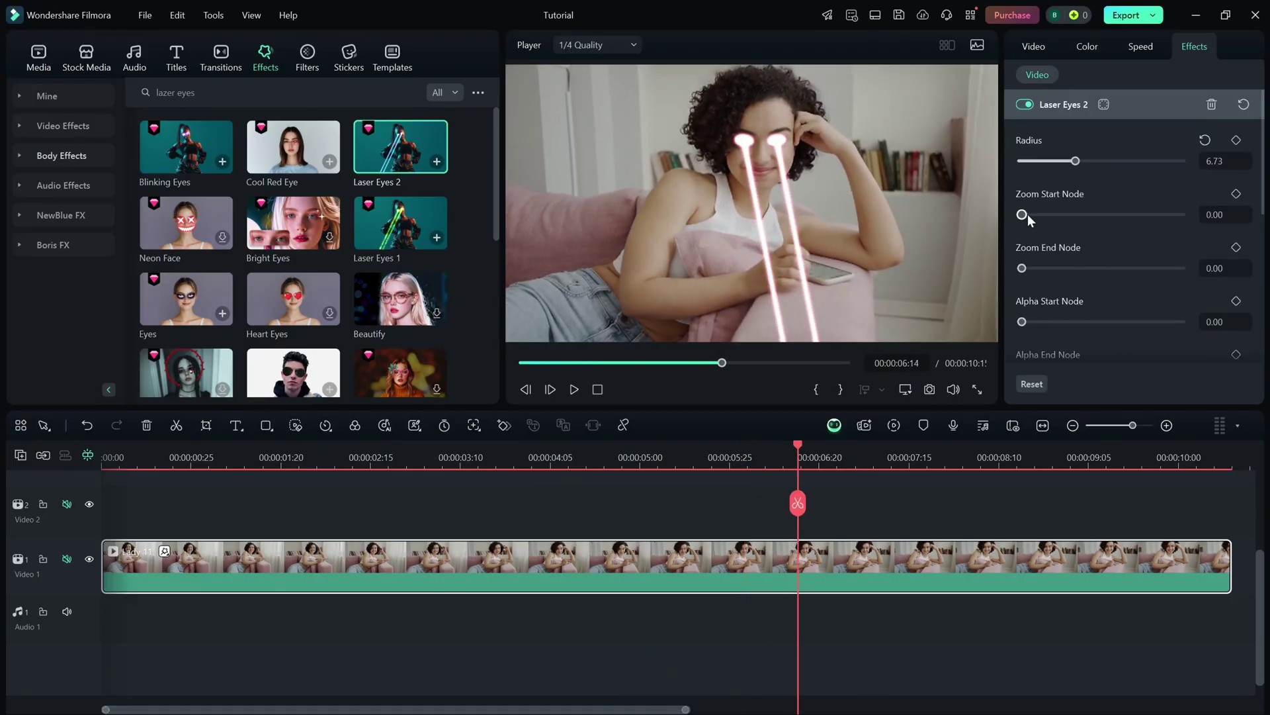
# - Bring the Laser Eyes 2 Zoom Start Node to 0.01 and raise Zoom End Node to 0.03
pyautogui.moveTo(1022, 214); pyautogui.dragTo(1044, 214)
pyautogui.moveTo(1122, 214); pyautogui.dragTo(1025, 214)
pyautogui.moveTo(1021, 269); pyautogui.dragTo(1064, 268)
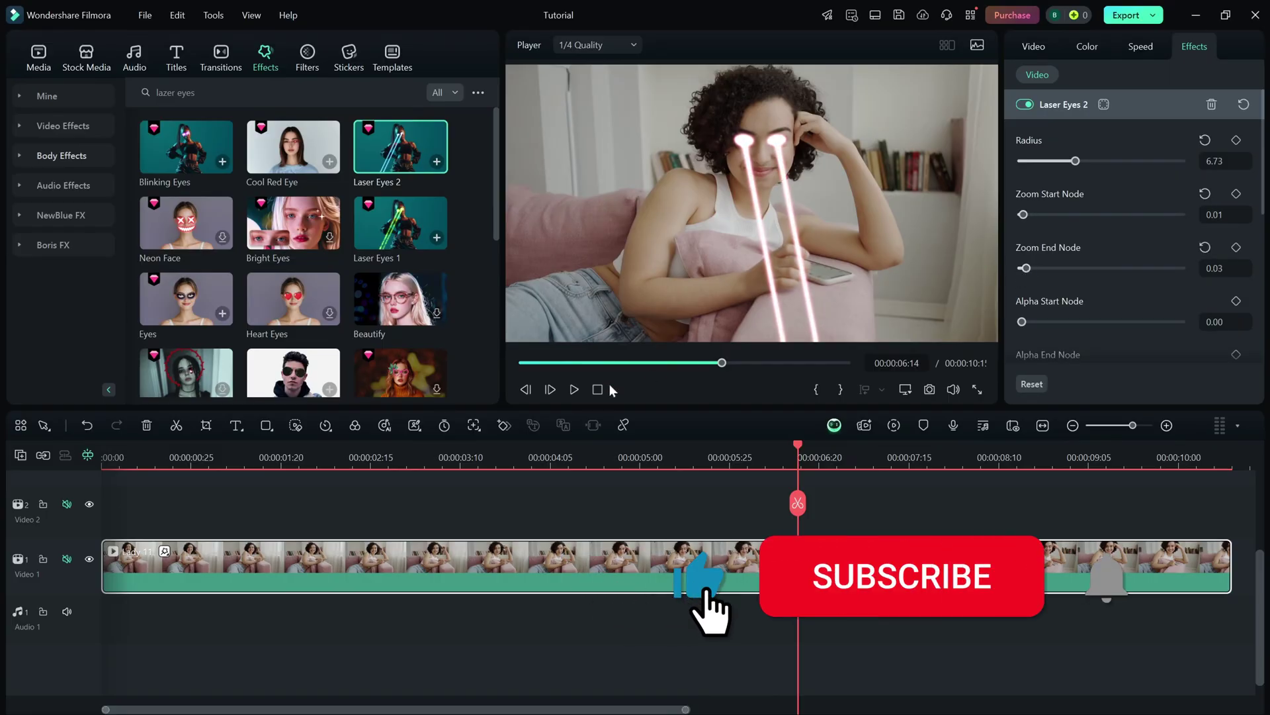